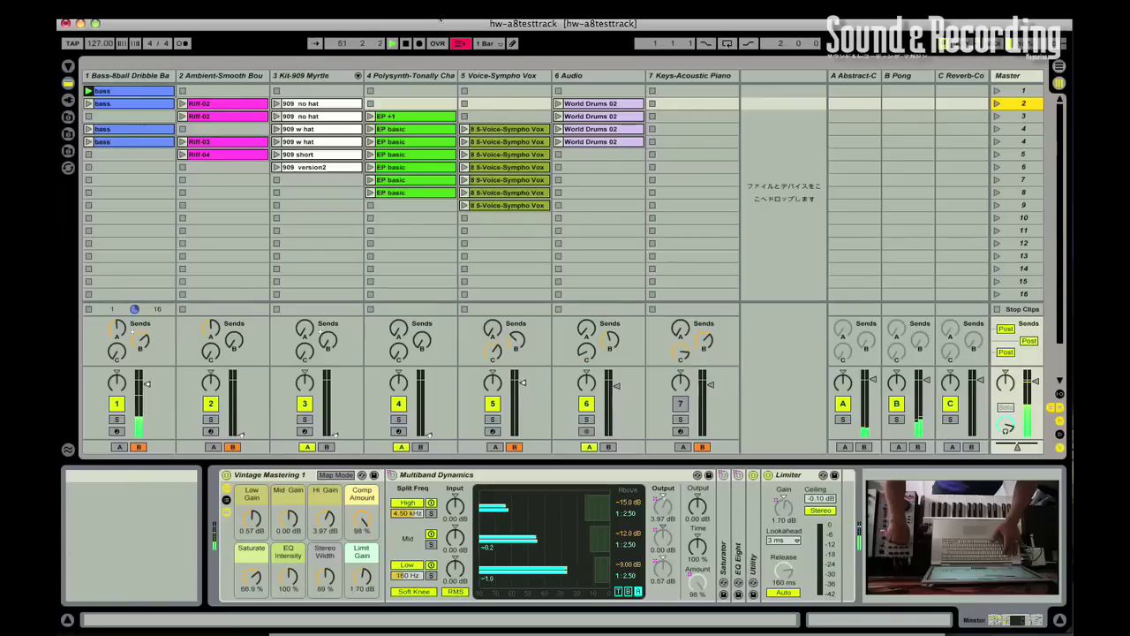
- Turn on global recording, check the take in the Arrangement view, and launch scene 2 in the Session view
{"action": "left_click", "coordinate": [420, 46]}
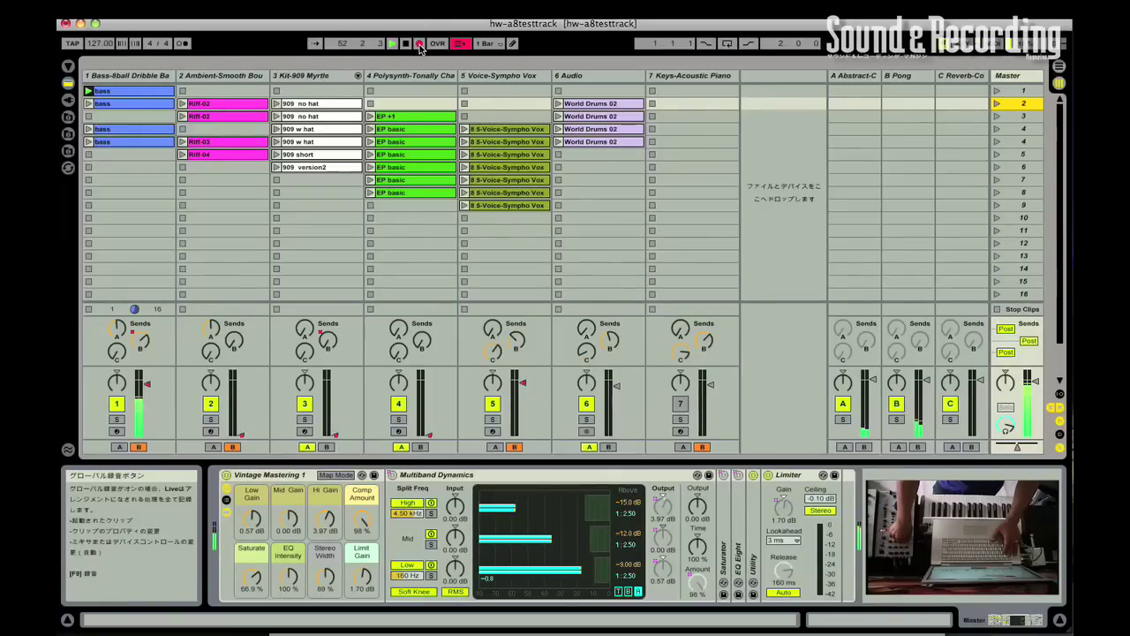
{"action": "key", "text": "Tab"}
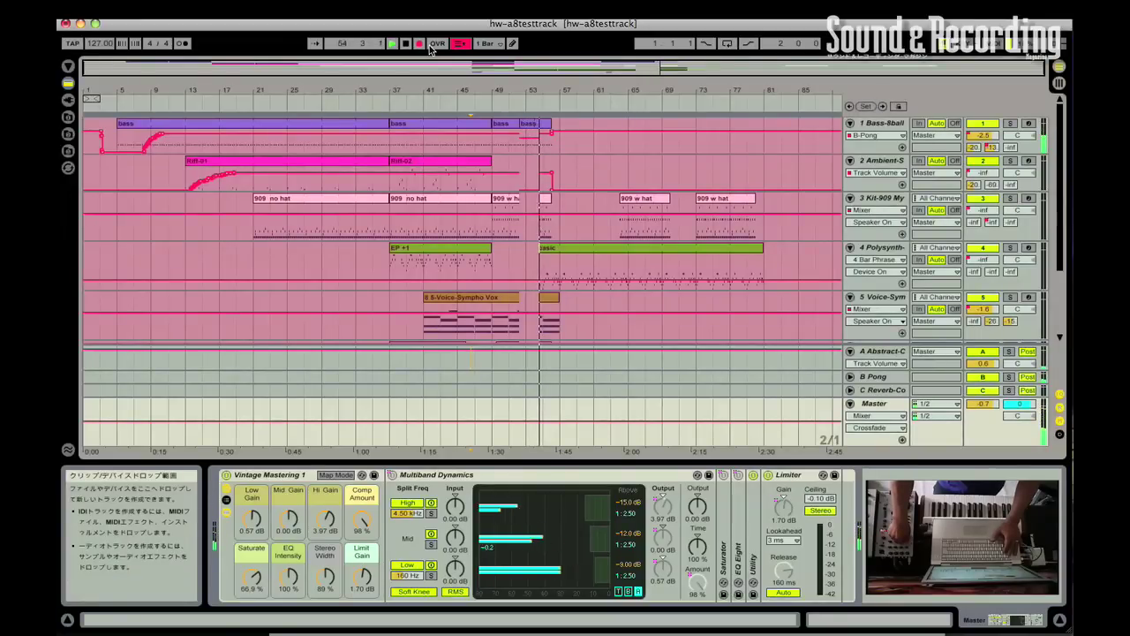
{"action": "key", "text": "Tab"}
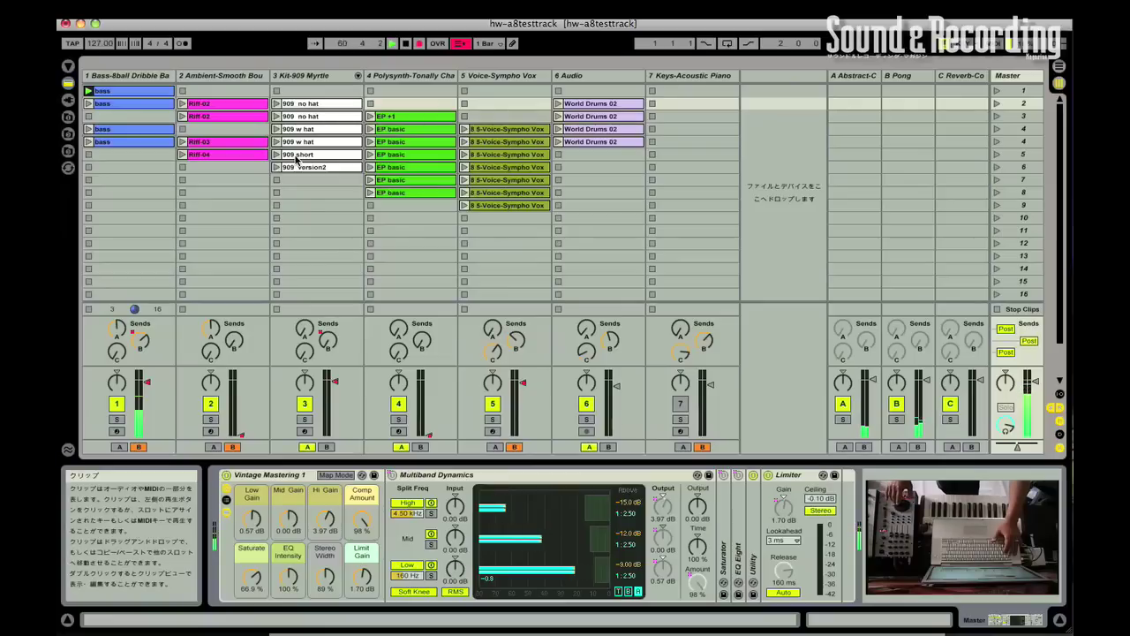
{"action": "key", "text": "Return"}
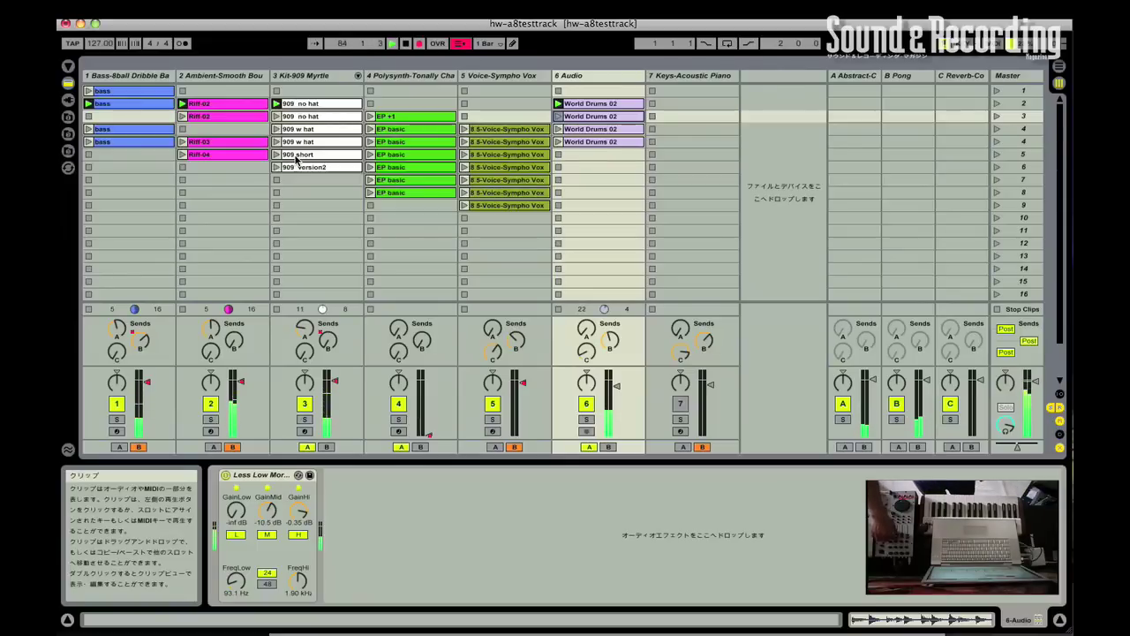
- Assign the Polysynth track to crossfader side B and duplicate the scene 2 bass clip into scene 3
{"action": "left_click", "coordinate": [421, 447]}
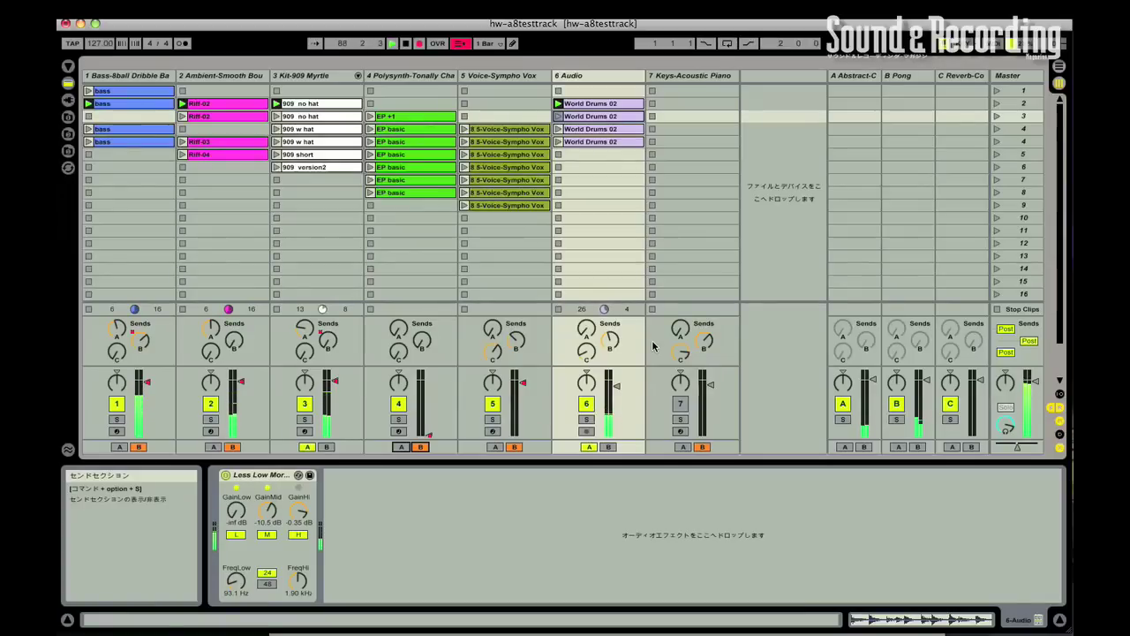
{"action": "left_click", "coordinate": [124, 104]}
{"action": "key", "text": "super+d"}
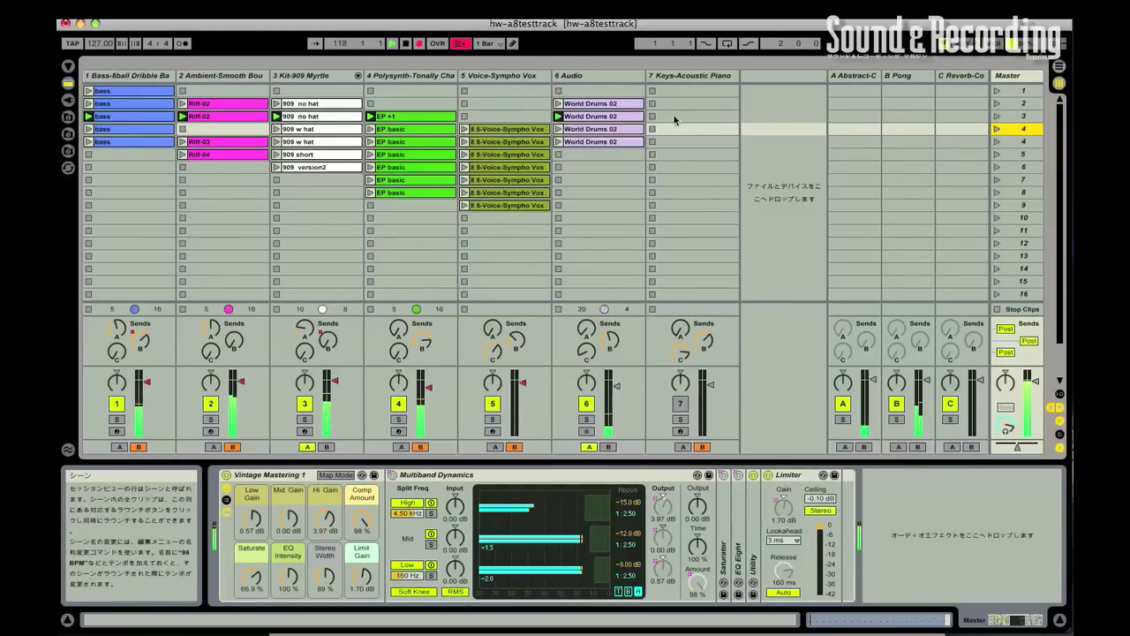
- Replace the Kit-909 track's clip in the first scene 4 with a copy of "909 version2" and launch that scene
{"action": "left_click", "coordinate": [329, 131]}
{"action": "key", "text": "Delete"}
{"action": "left_click", "coordinate": [327, 168]}
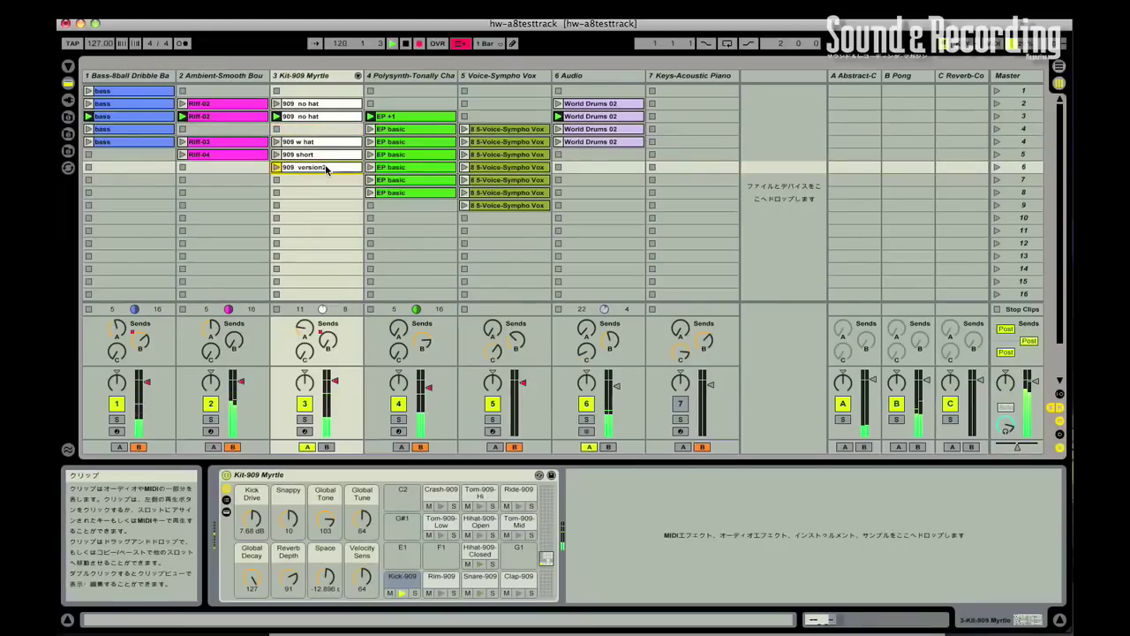
{"action": "left_click_drag", "start_coordinate": [325, 154], "coordinate": [323, 129]}
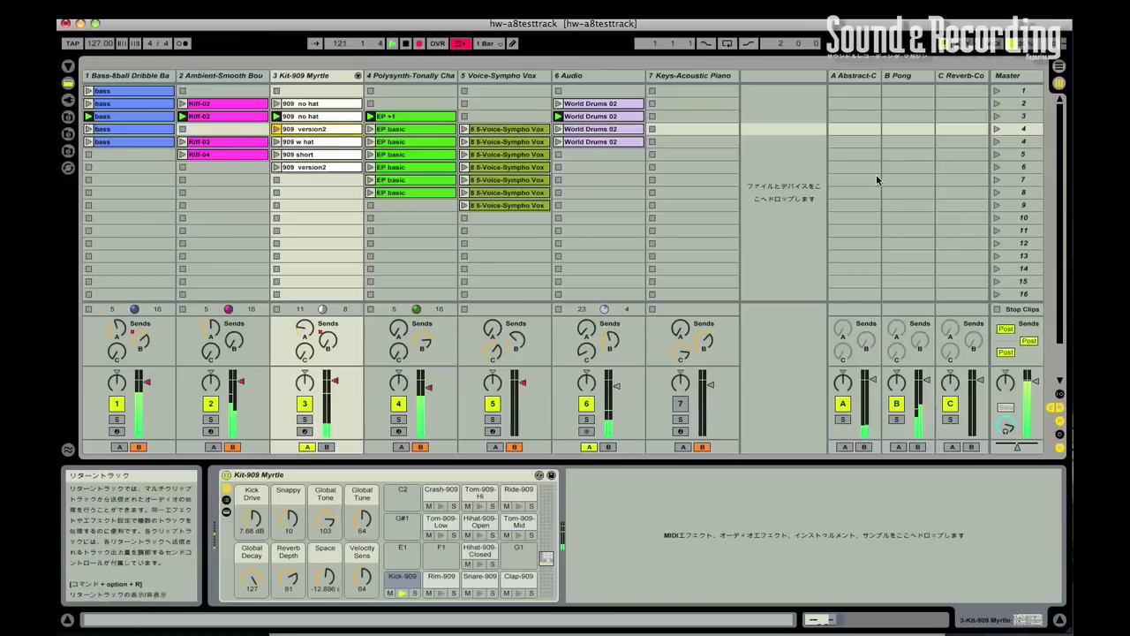
{"action": "key", "text": "Return"}
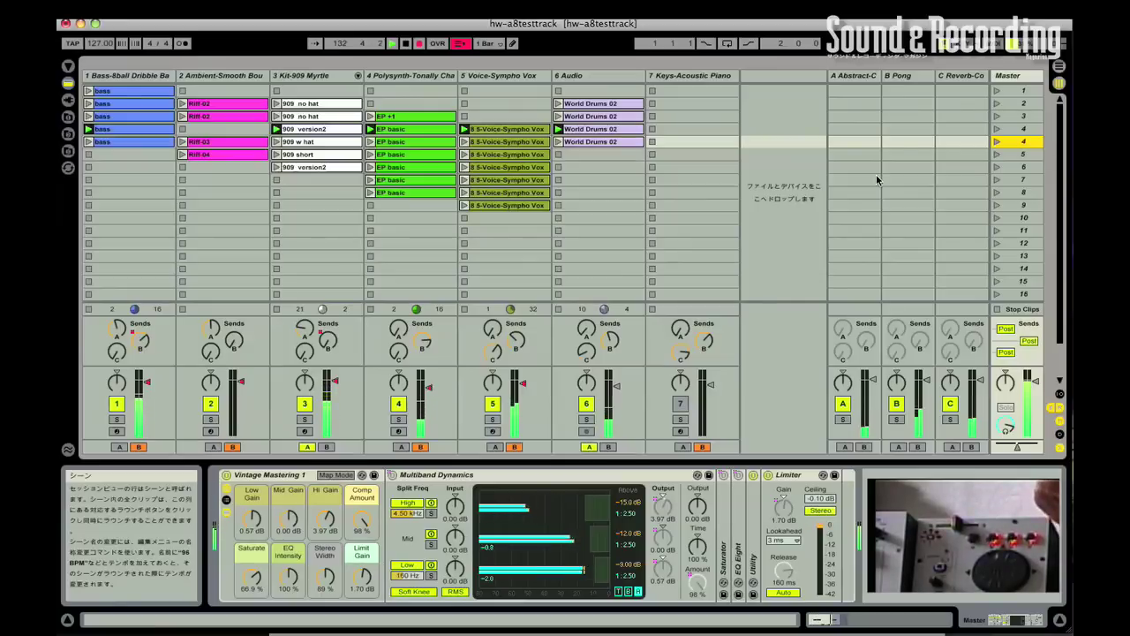
- Mute the Kit-909 track briefly, bring it back in, and launch the second scene 4
{"action": "key", "text": "F3"}
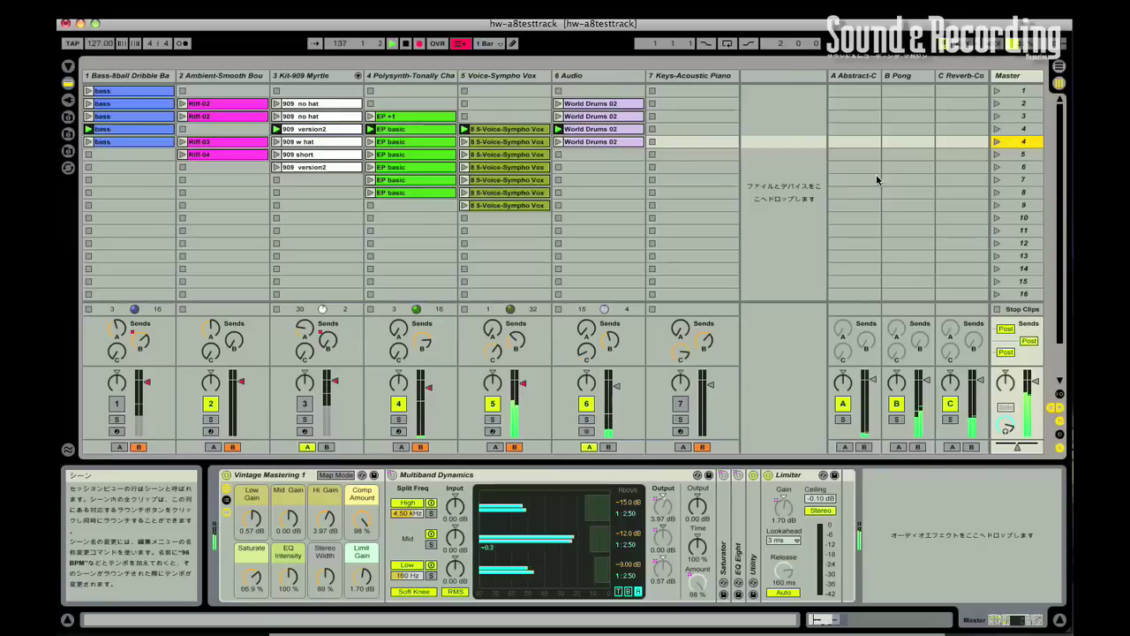
{"action": "key", "text": "F3"}
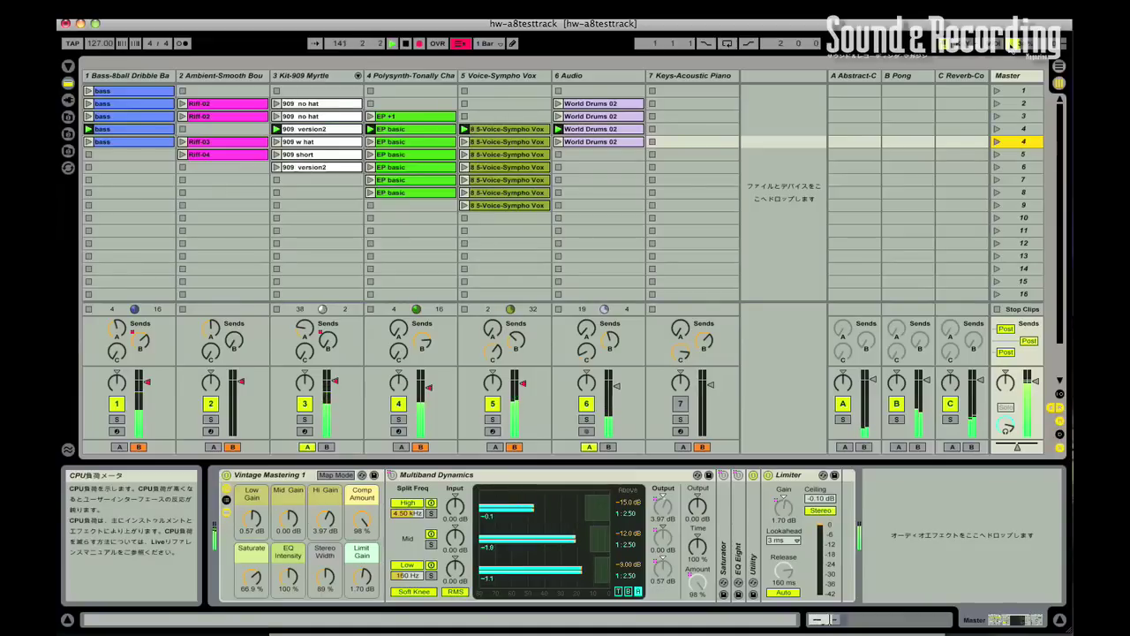
{"action": "key", "text": "Return"}
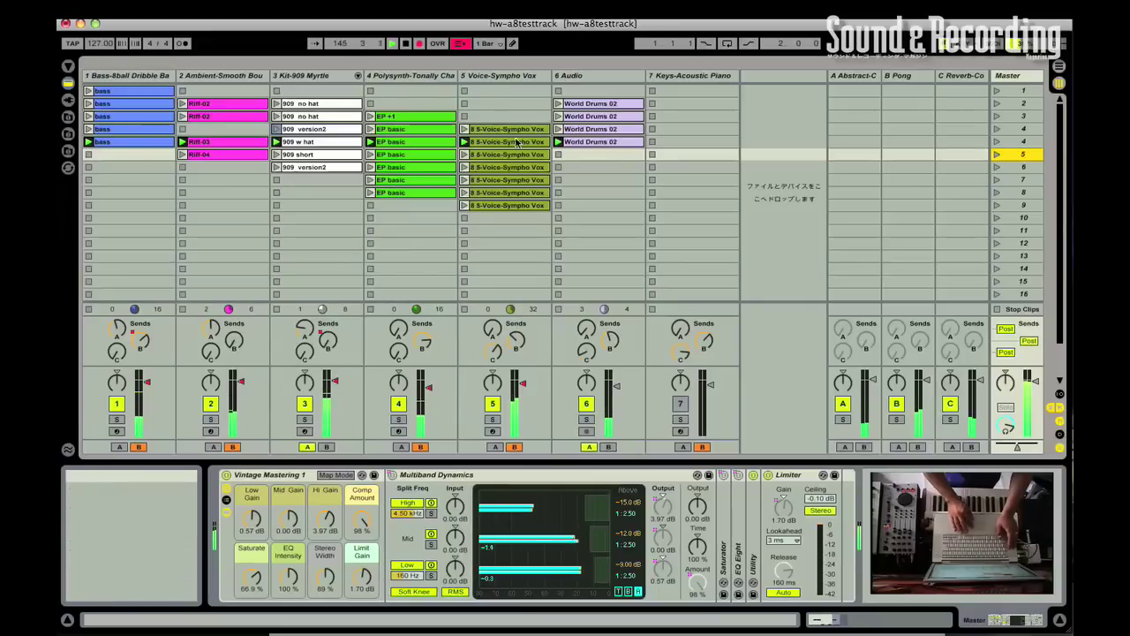
- Record a four-bar phrase into the Polysynth track's Looper and play it back in reverse
{"action": "left_click", "coordinate": [414, 143]}
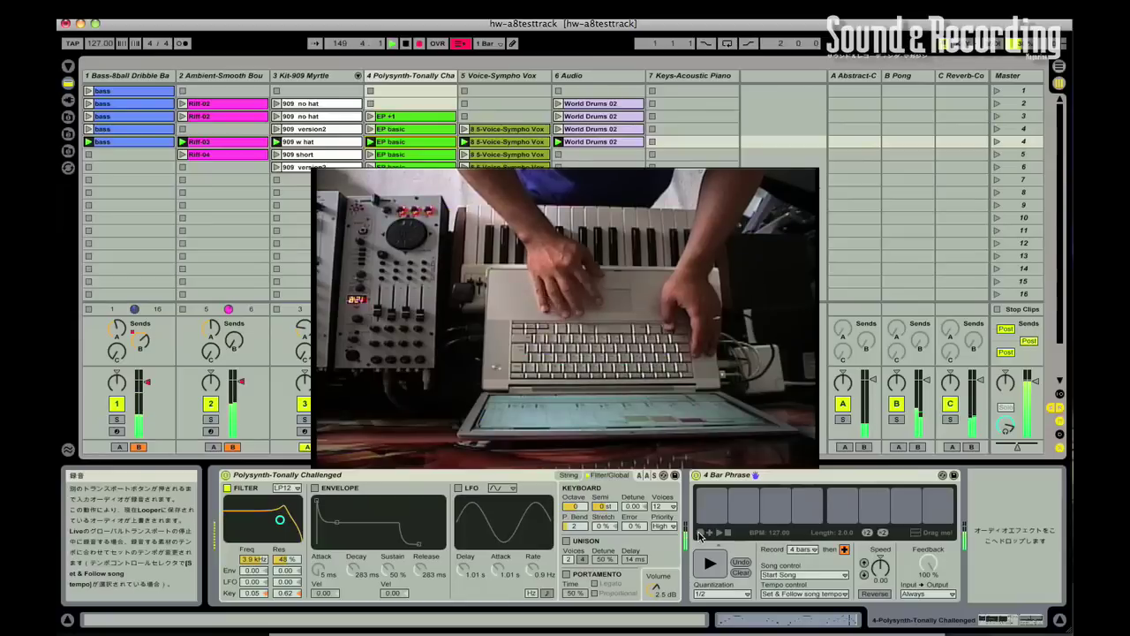
{"action": "left_click", "coordinate": [700, 533]}
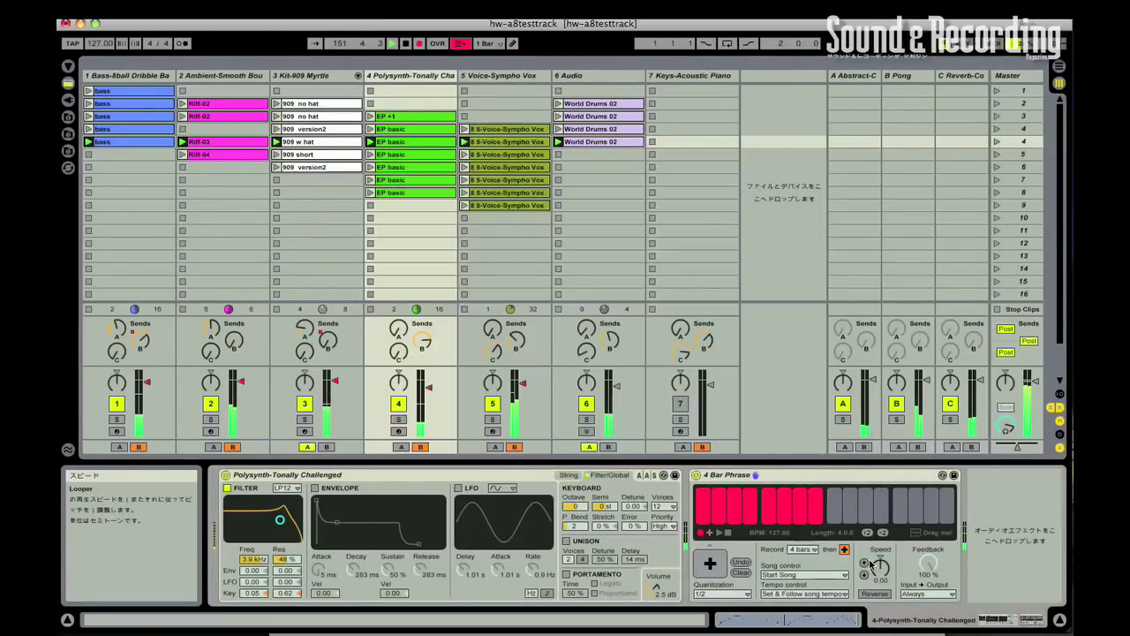
{"action": "left_click", "coordinate": [719, 533]}
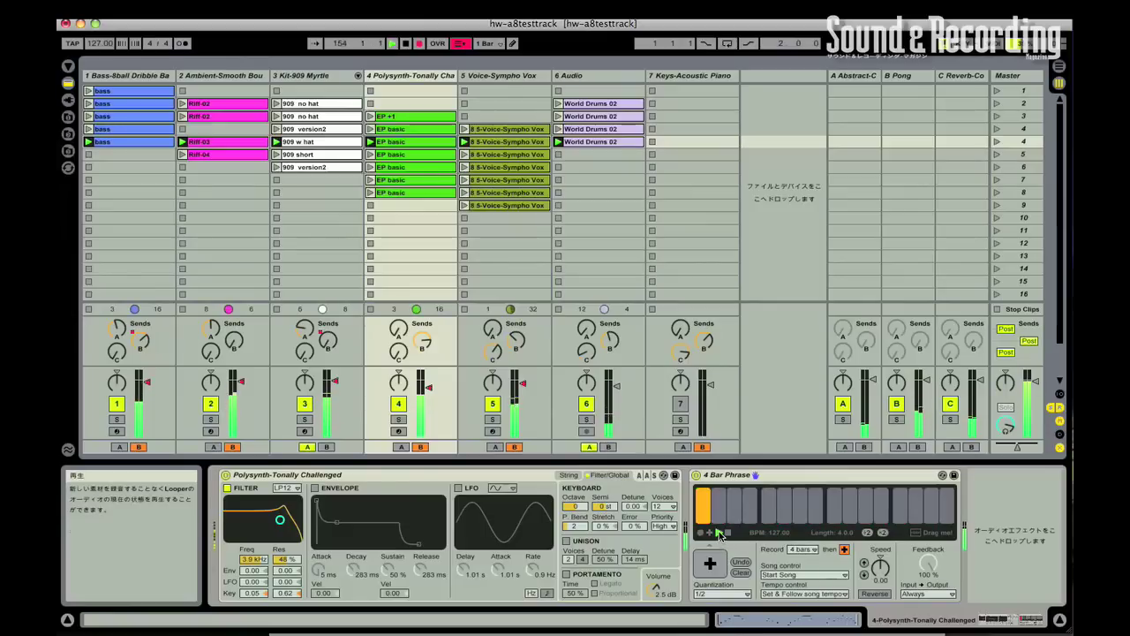
{"action": "left_click", "coordinate": [874, 594]}
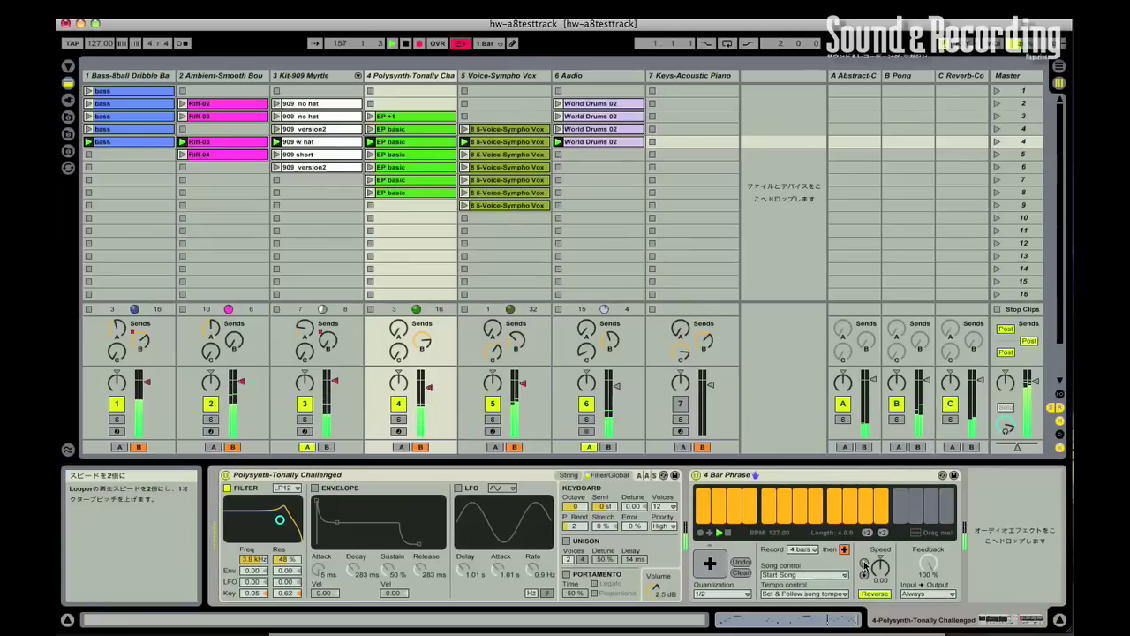
- Halve the Looper's loop length to 2.0.0 and double its playback speed to 12.0
{"action": "left_click", "coordinate": [865, 565]}
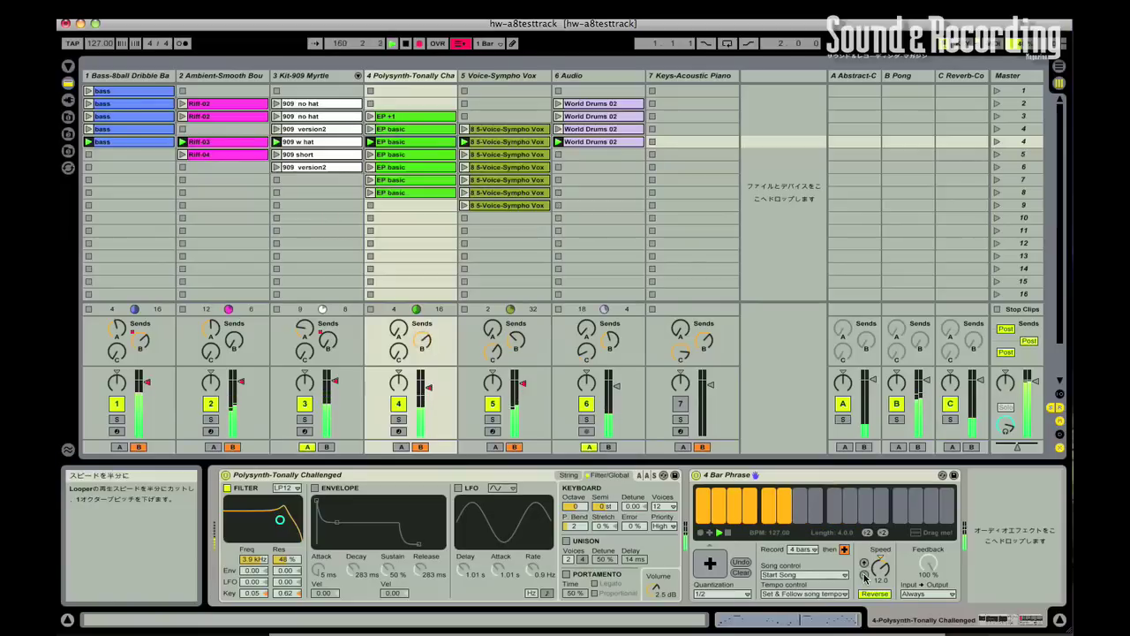
{"action": "left_click", "coordinate": [865, 577]}
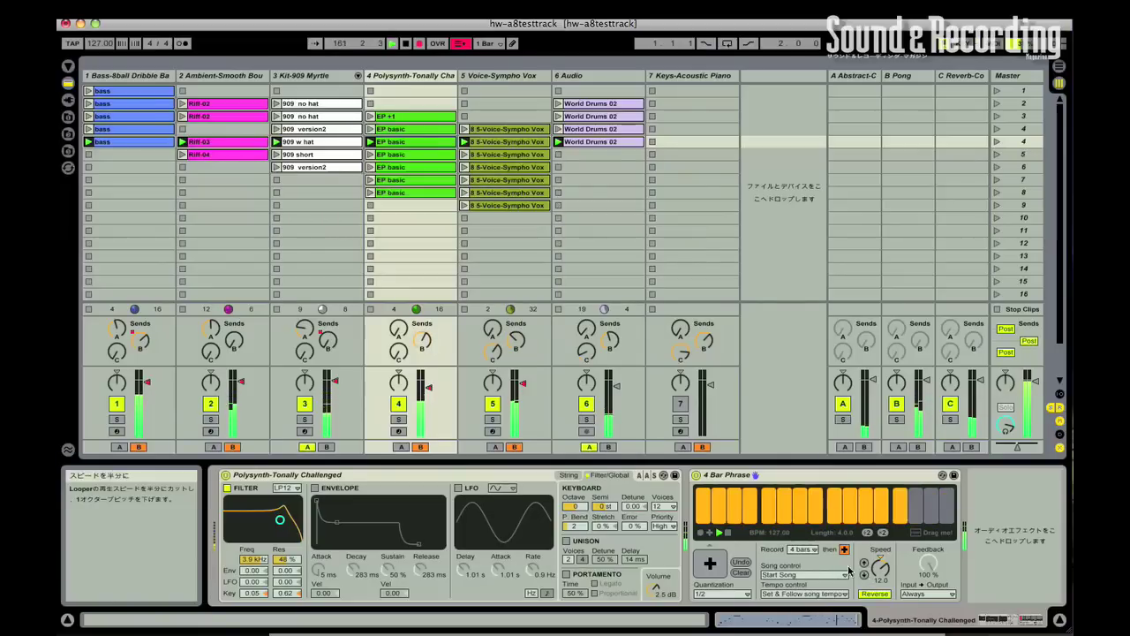
{"action": "left_click", "coordinate": [867, 534]}
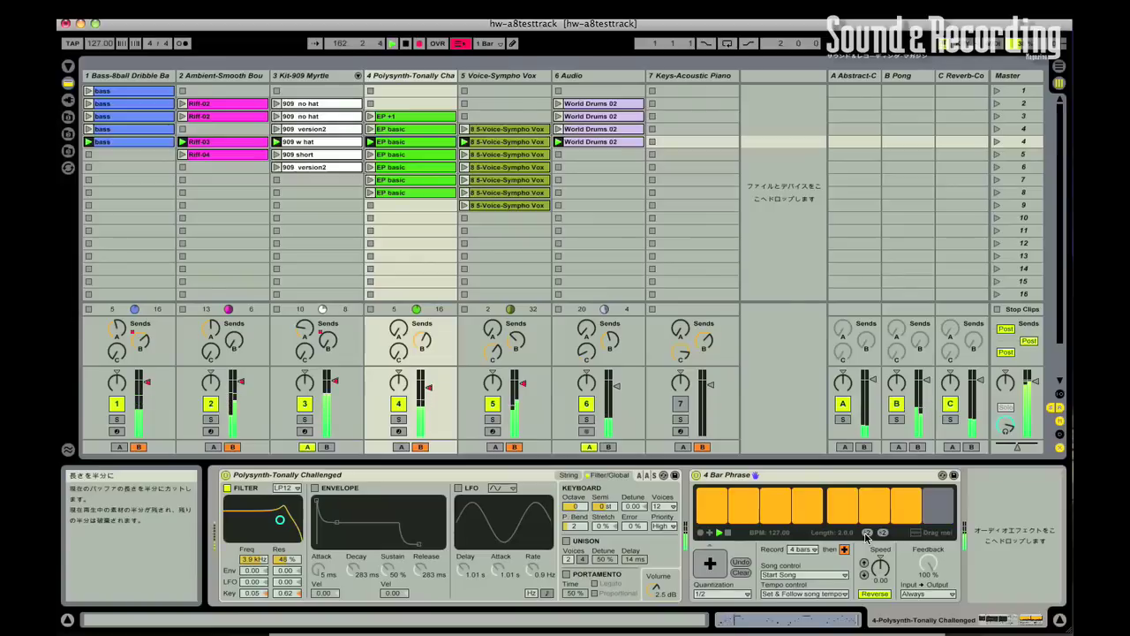
{"action": "left_click", "coordinate": [925, 593]}
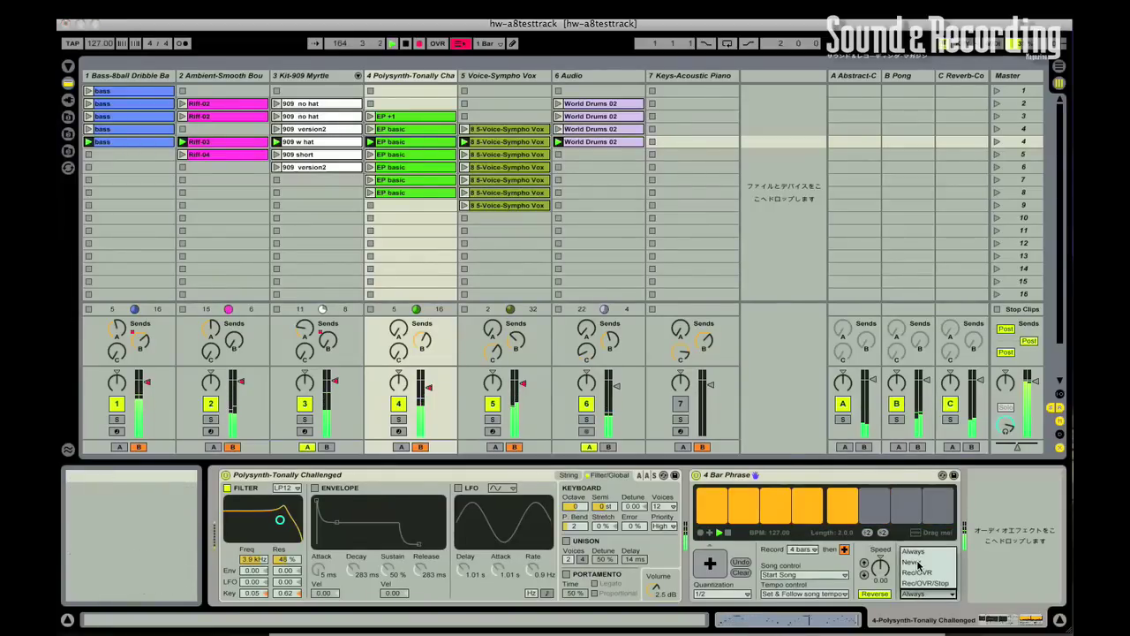
{"action": "left_click", "coordinate": [868, 560]}
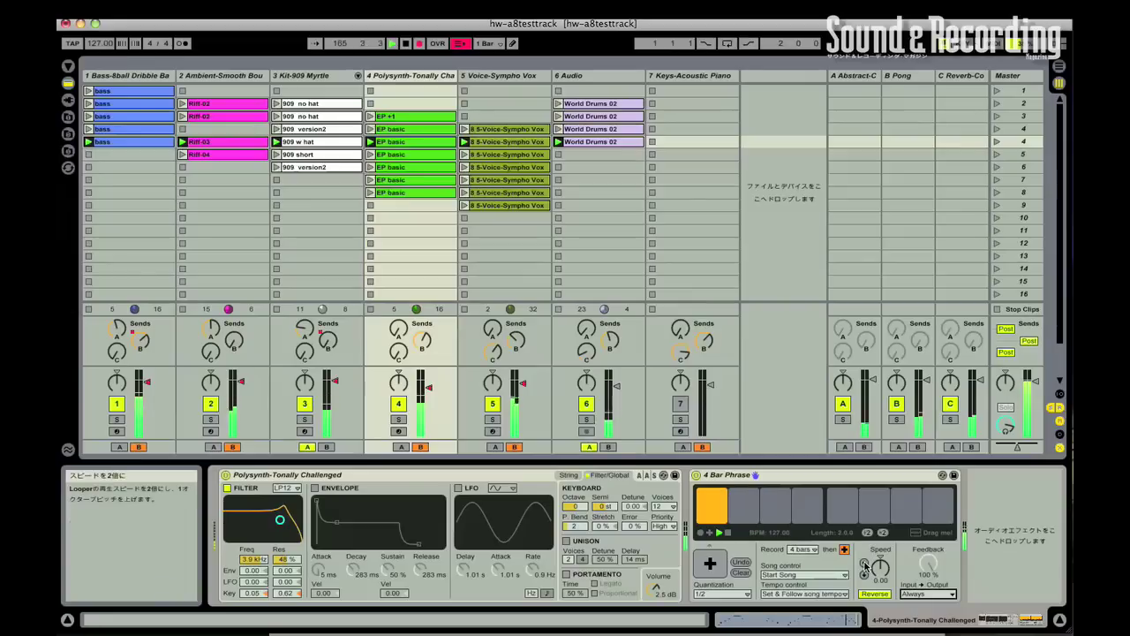
{"action": "left_click", "coordinate": [864, 563]}
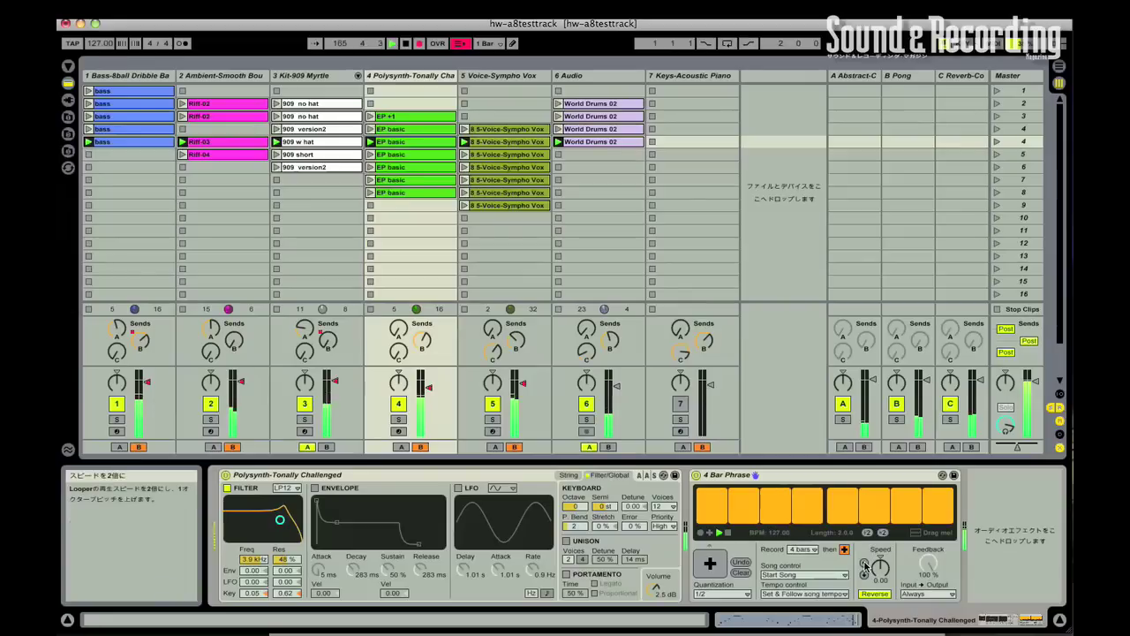
- Mute and reactivate the Polysynth track, and vary the Looper's speed, ending at 12.0 with reverse off
{"action": "left_click", "coordinate": [405, 406]}
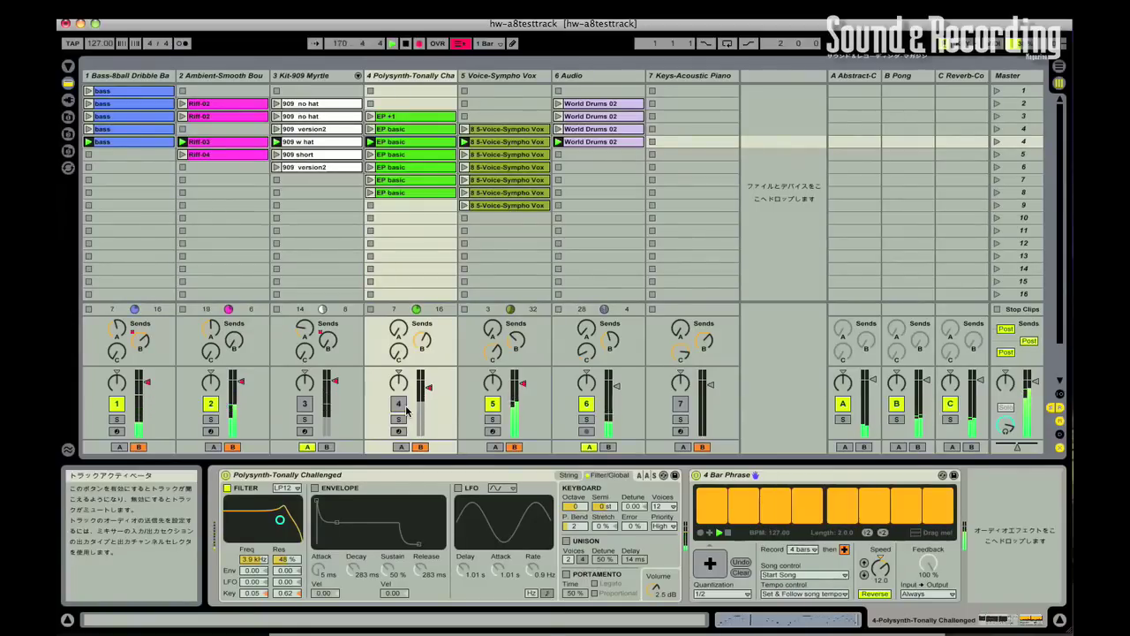
{"action": "left_click", "coordinate": [404, 406]}
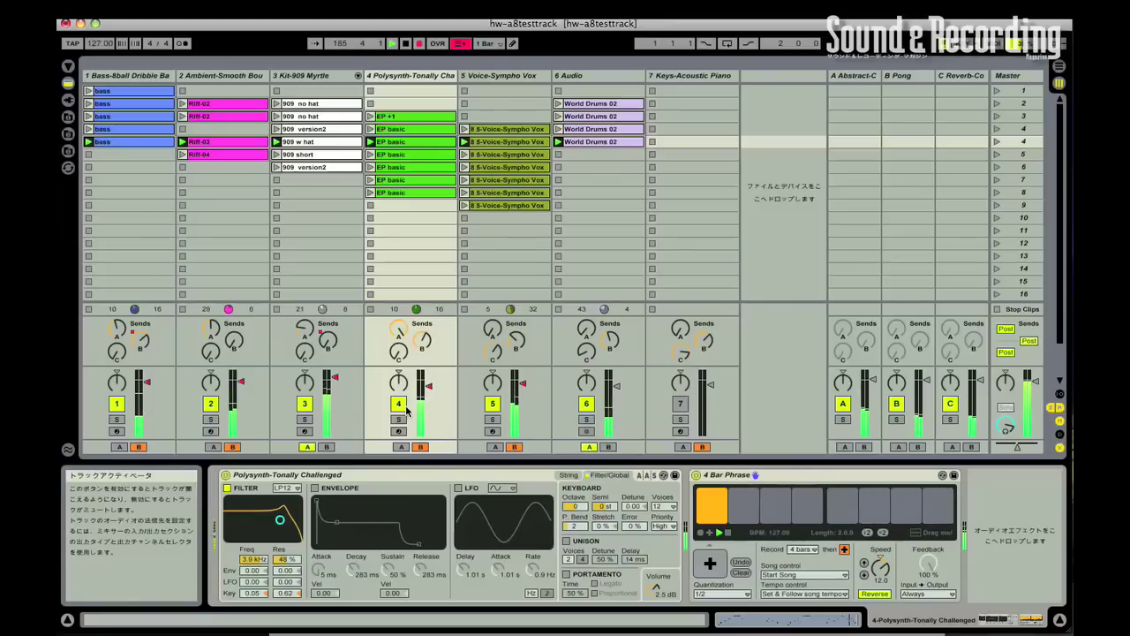
{"action": "left_click", "coordinate": [863, 579]}
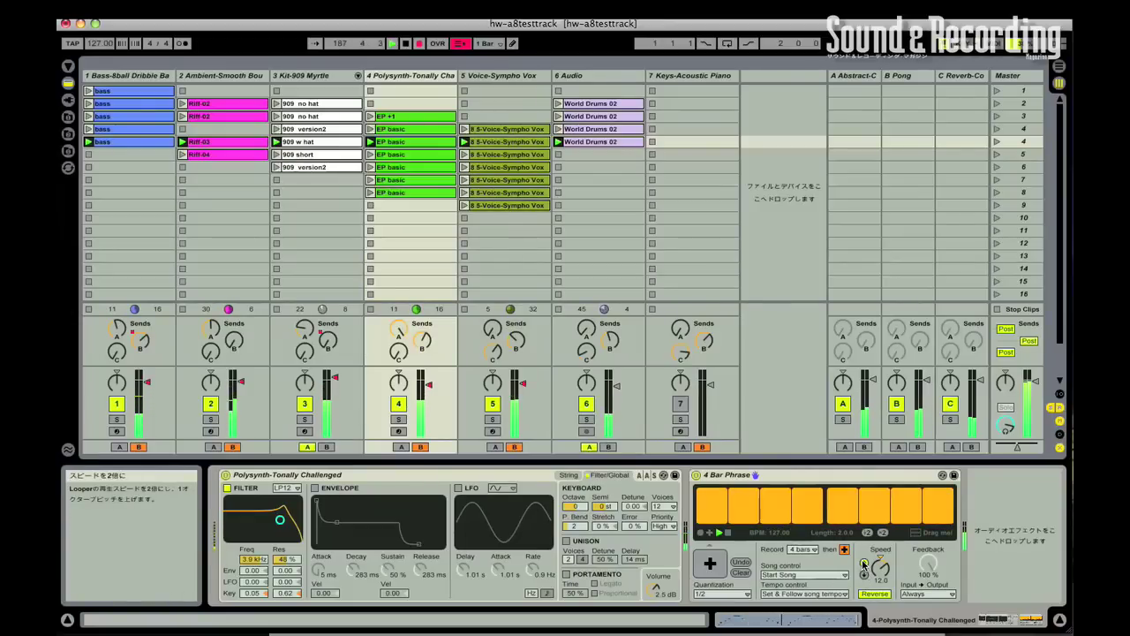
{"action": "left_click", "coordinate": [865, 580]}
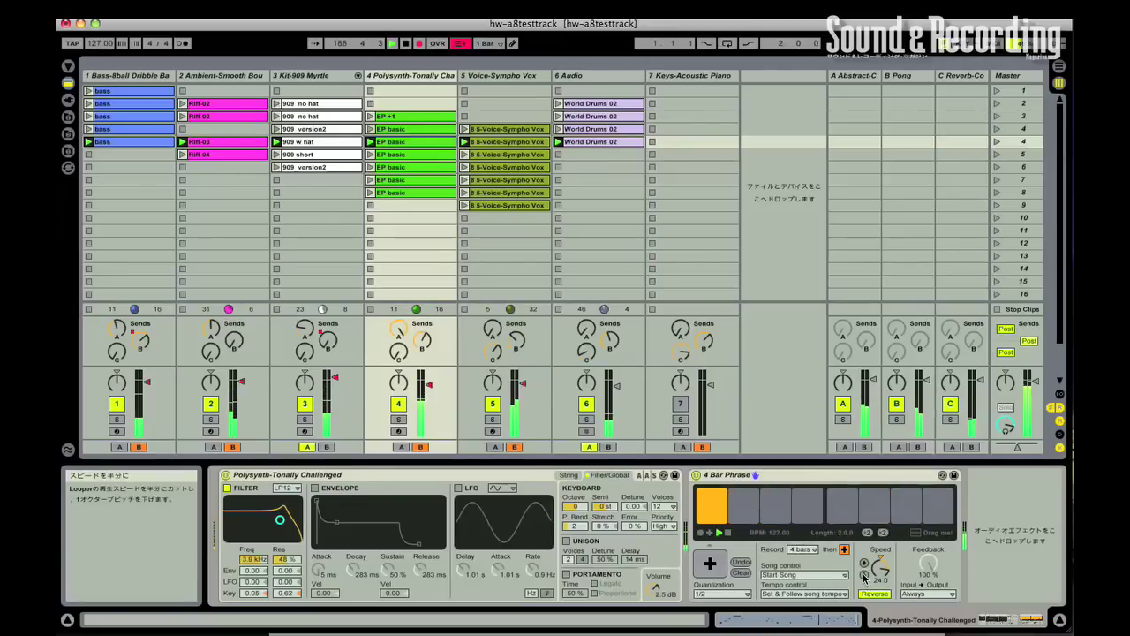
{"action": "left_click", "coordinate": [865, 579]}
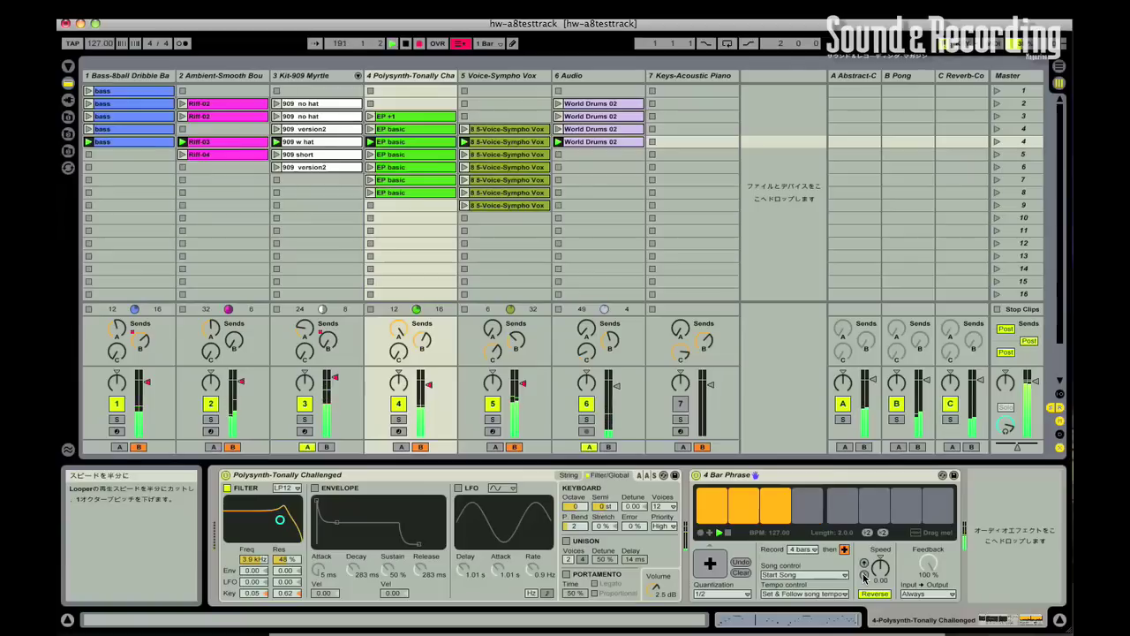
{"action": "left_click", "coordinate": [872, 595]}
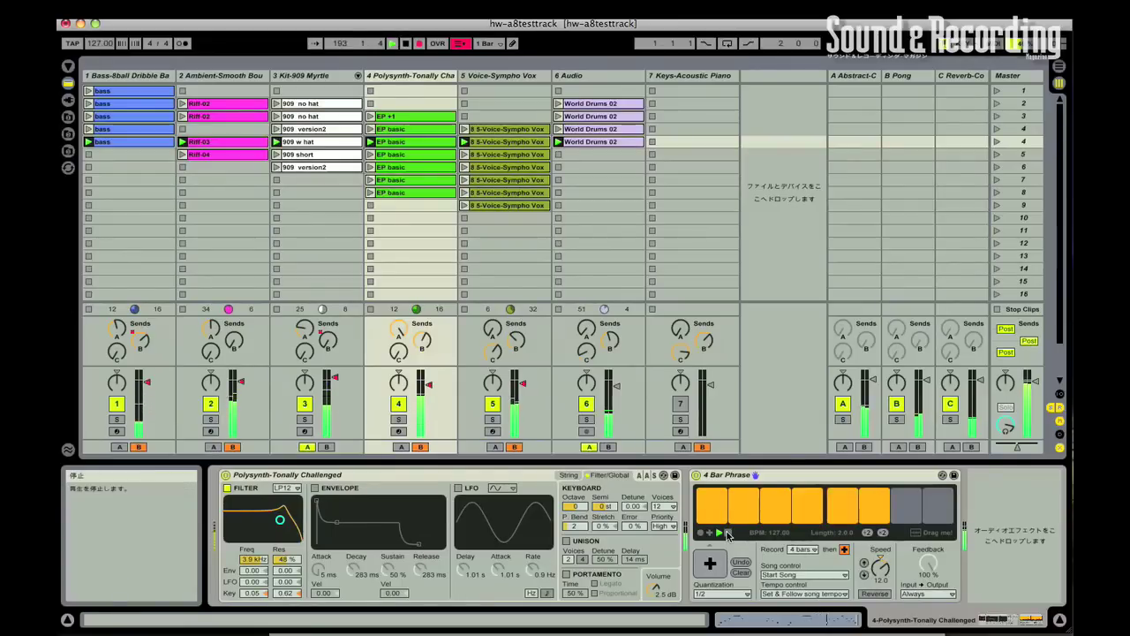
- Overdub the Polysynth loop in two short bursts, returning the Looper to playback after each
{"action": "left_click", "coordinate": [710, 532]}
{"action": "left_click", "coordinate": [718, 534]}
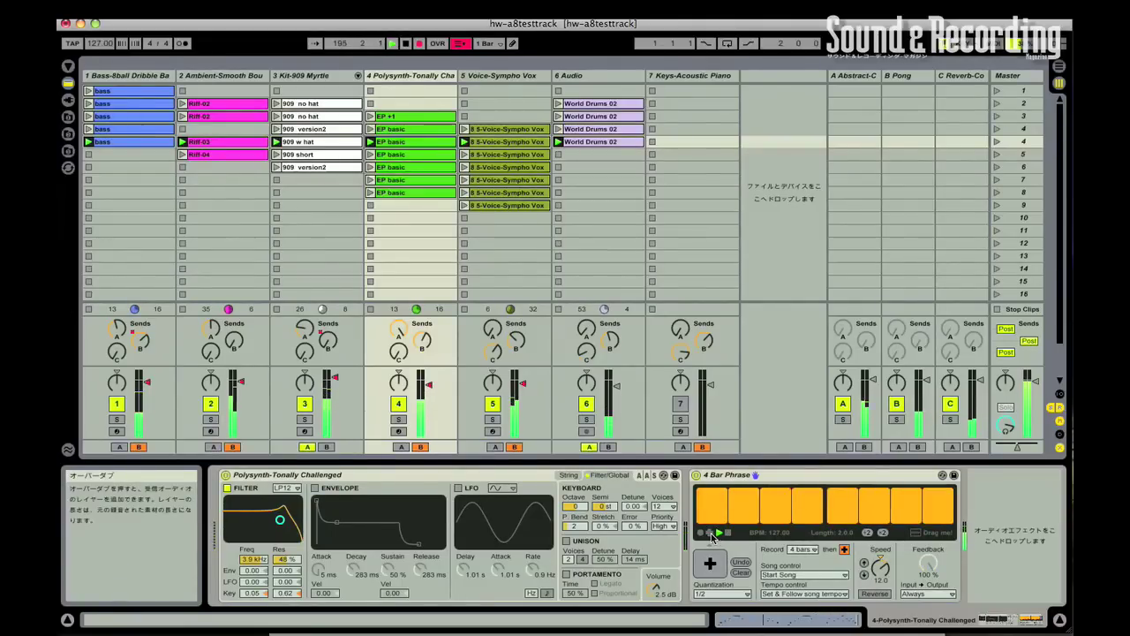
{"action": "left_click", "coordinate": [712, 534]}
{"action": "left_click", "coordinate": [718, 533]}
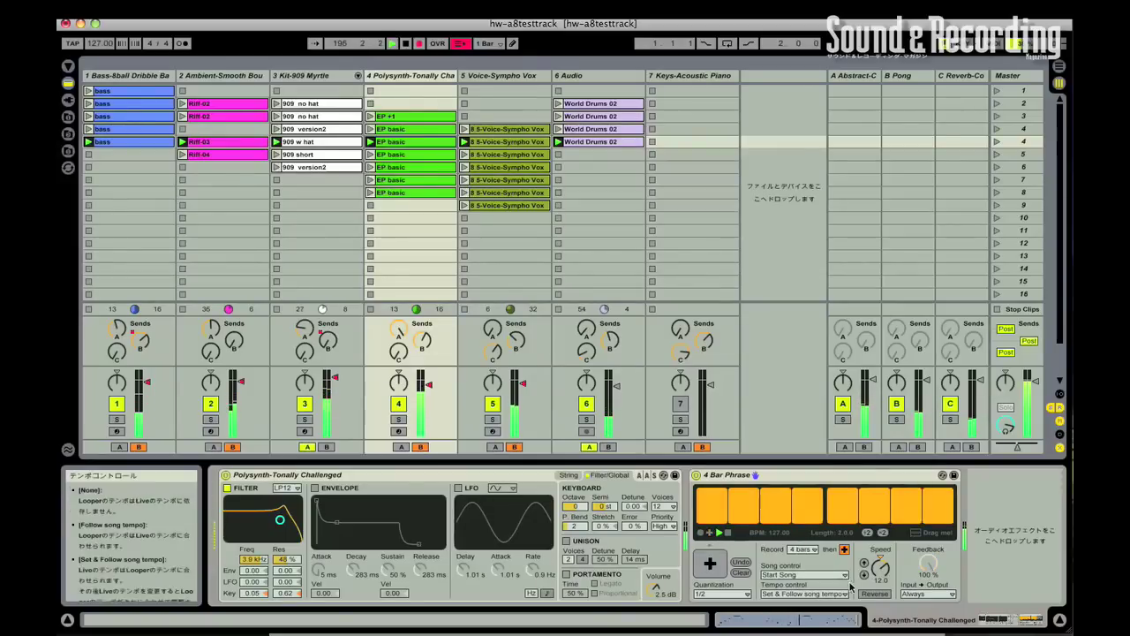
- Set the Looper's Input → Output to Never and turn reverse playback on
{"action": "left_click", "coordinate": [914, 596]}
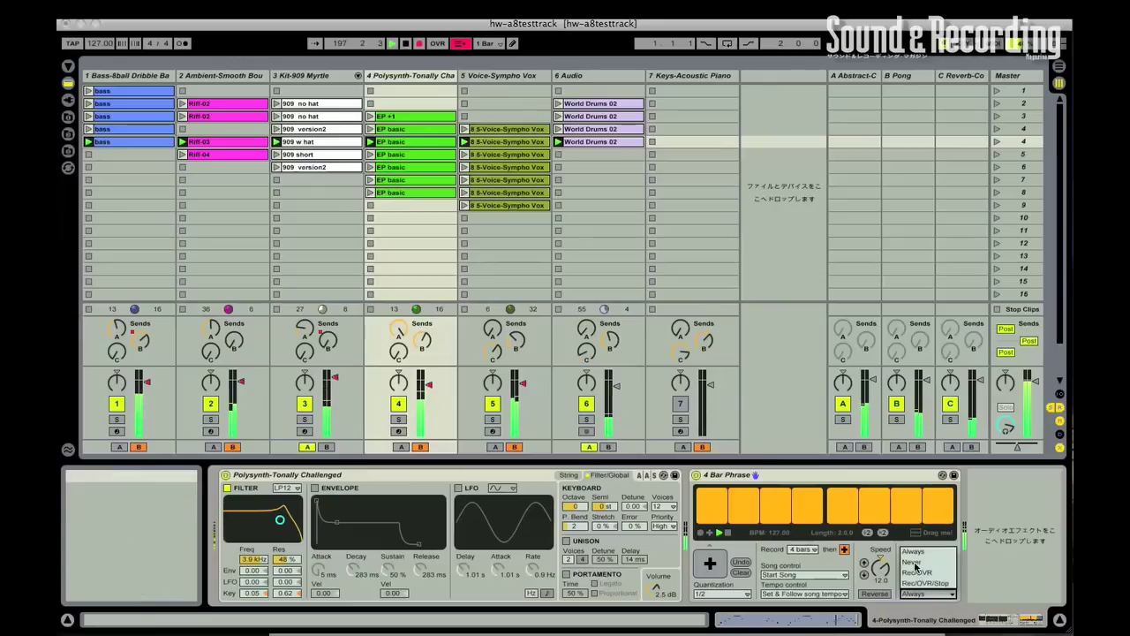
{"action": "left_click", "coordinate": [923, 580]}
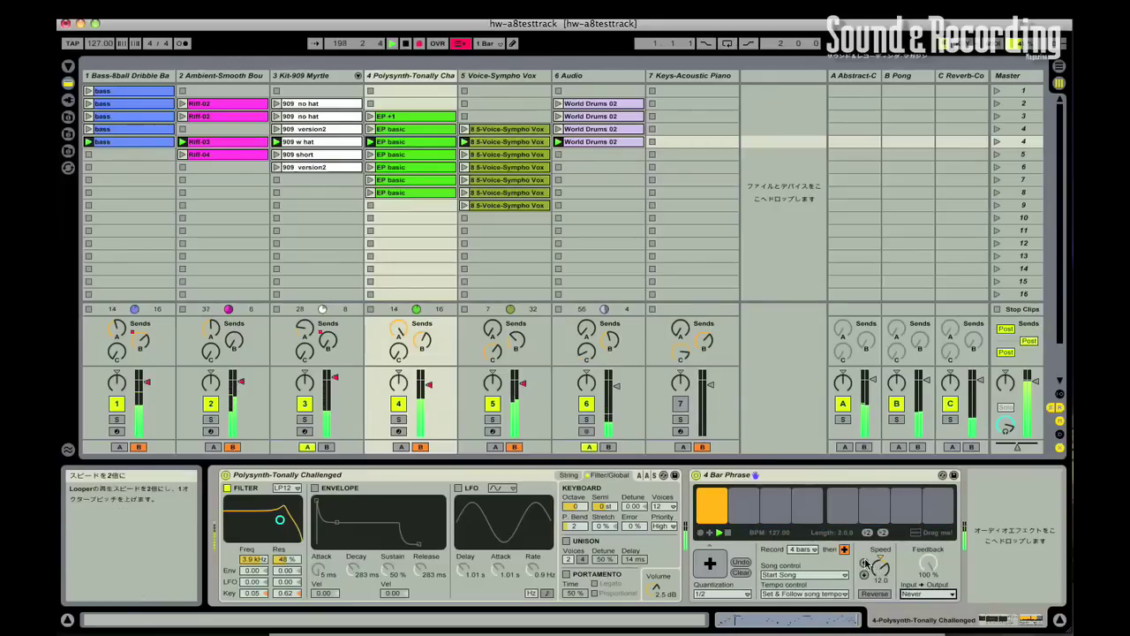
{"action": "left_click", "coordinate": [873, 594]}
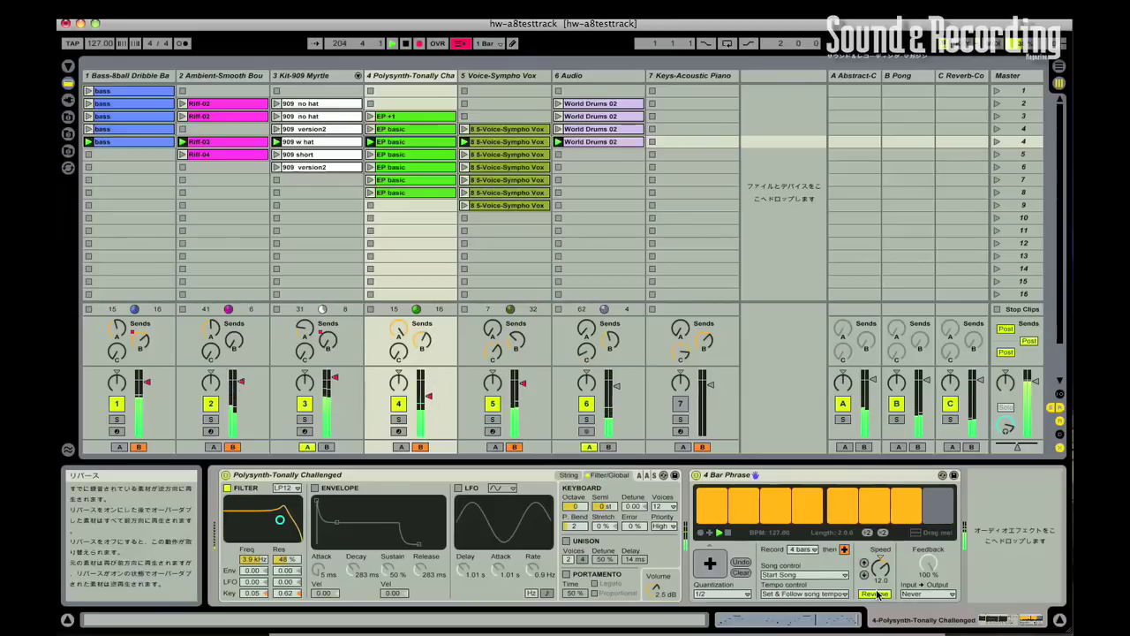
- Stop the Voice-Sympho Vox track's clip, select its clip in scene 5, and launch scene 5
{"action": "left_click", "coordinate": [464, 116]}
{"action": "left_click", "coordinate": [465, 128]}
{"action": "left_click", "coordinate": [465, 142]}
{"action": "left_click", "coordinate": [464, 155]}
{"action": "key", "text": "Down"}
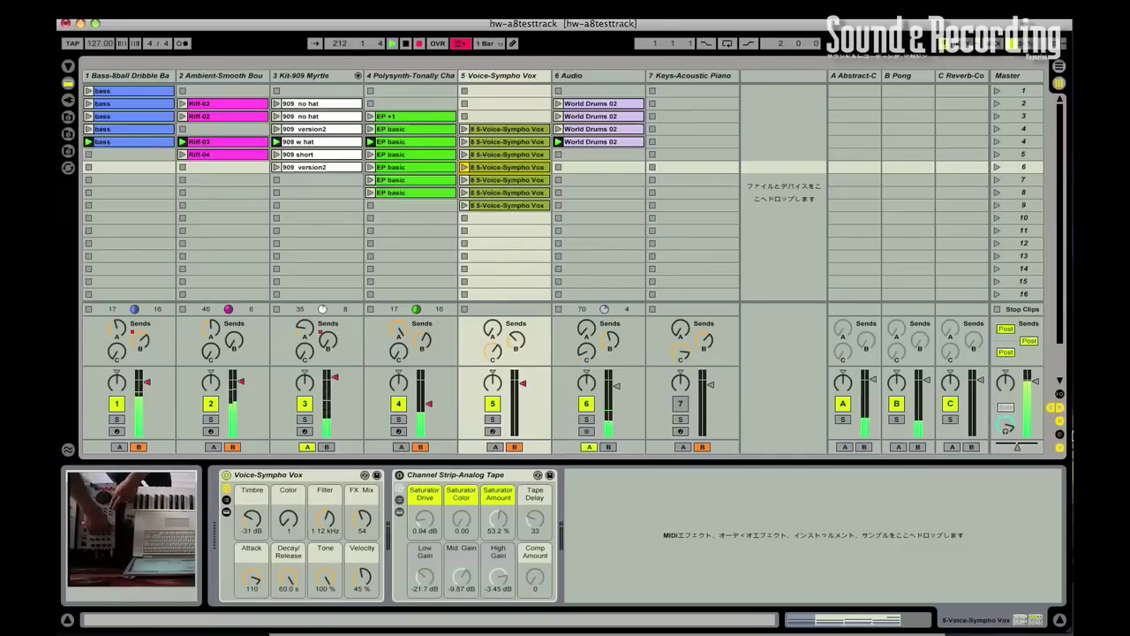
{"action": "key", "text": "Up"}
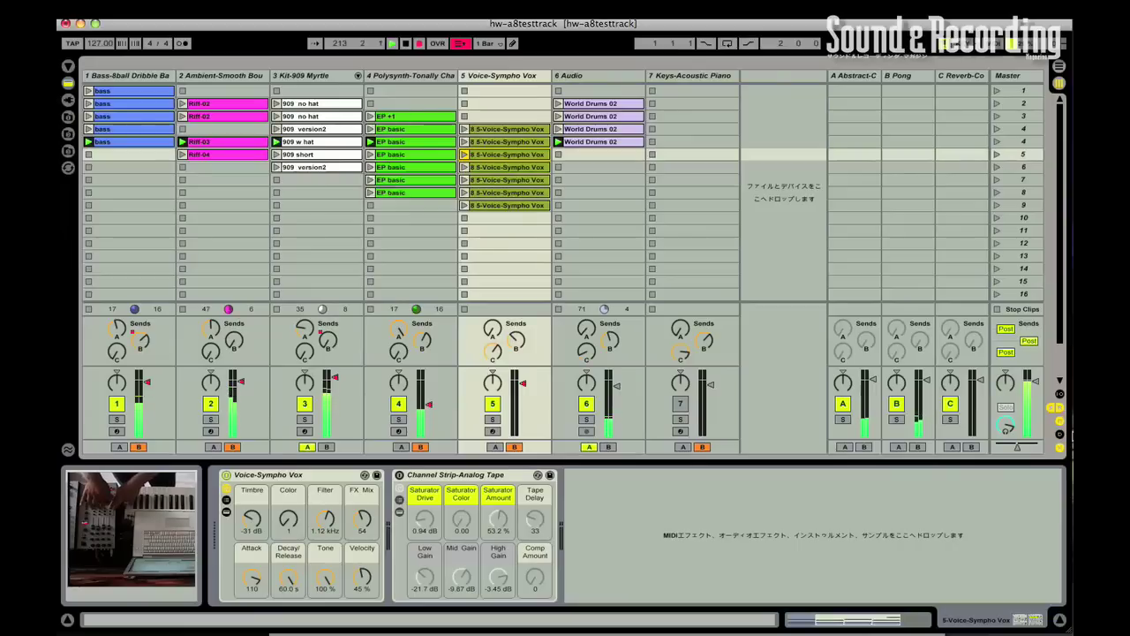
{"action": "key", "text": "Return"}
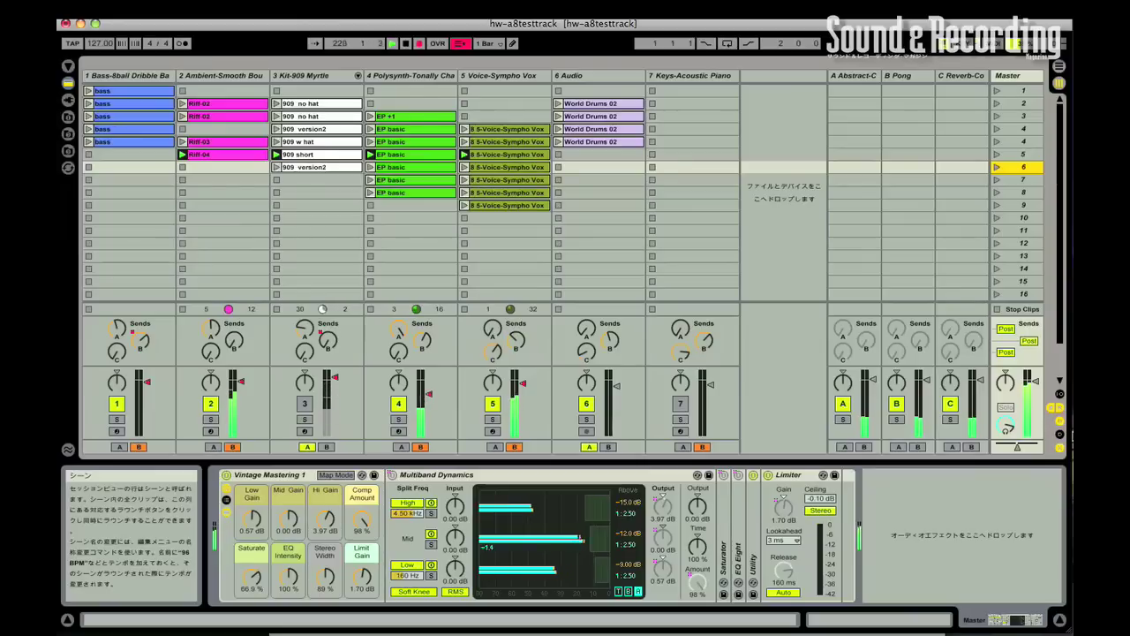
- Return to the Polysynth track's Looper and halve its loop length to 1.0.0
{"action": "left_click", "coordinate": [604, 167]}
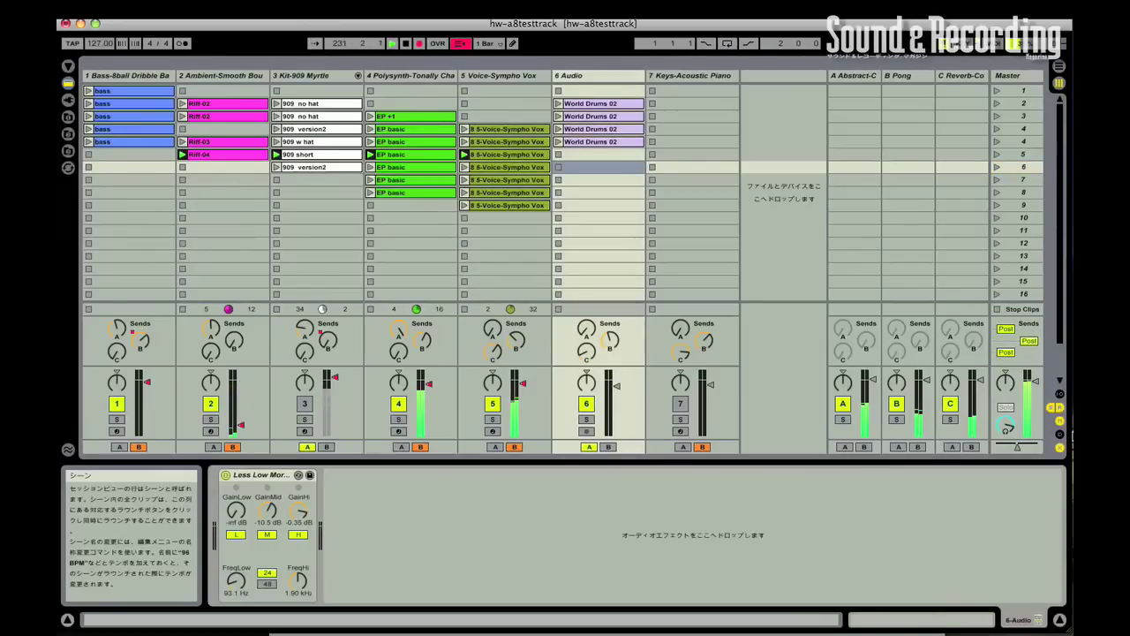
{"action": "left_click", "coordinate": [392, 77]}
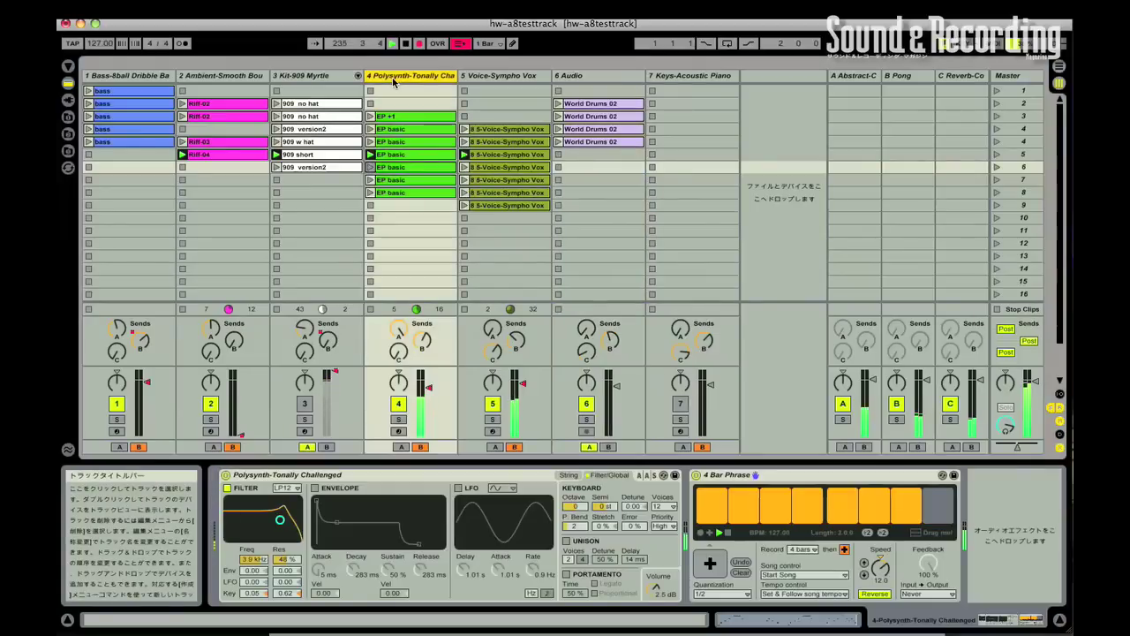
{"action": "left_click", "coordinate": [867, 534]}
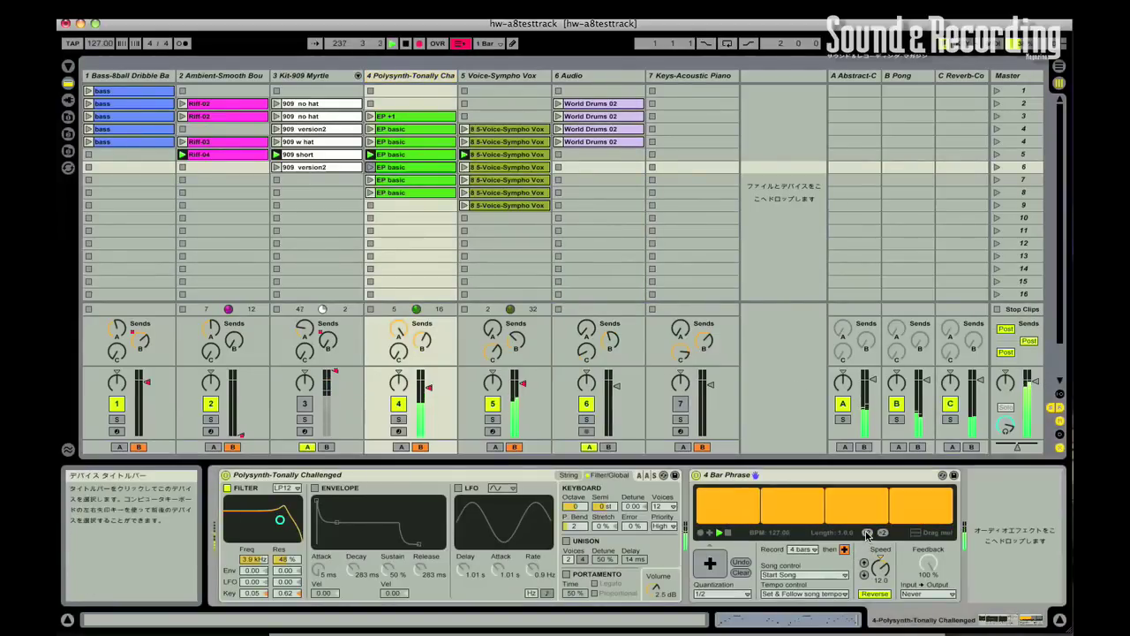